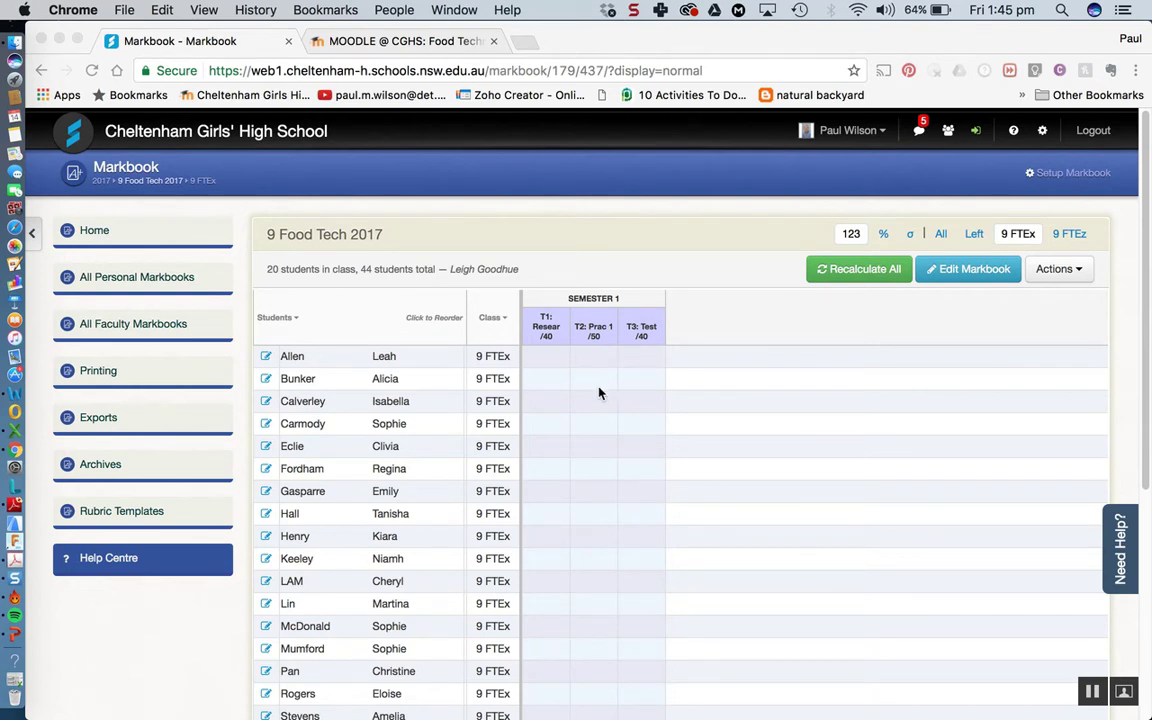
Add a new calculation to the markbook layout, named "Sem 1 TOTAL" with the column heading "S1 TOTAL".
click(967, 272)
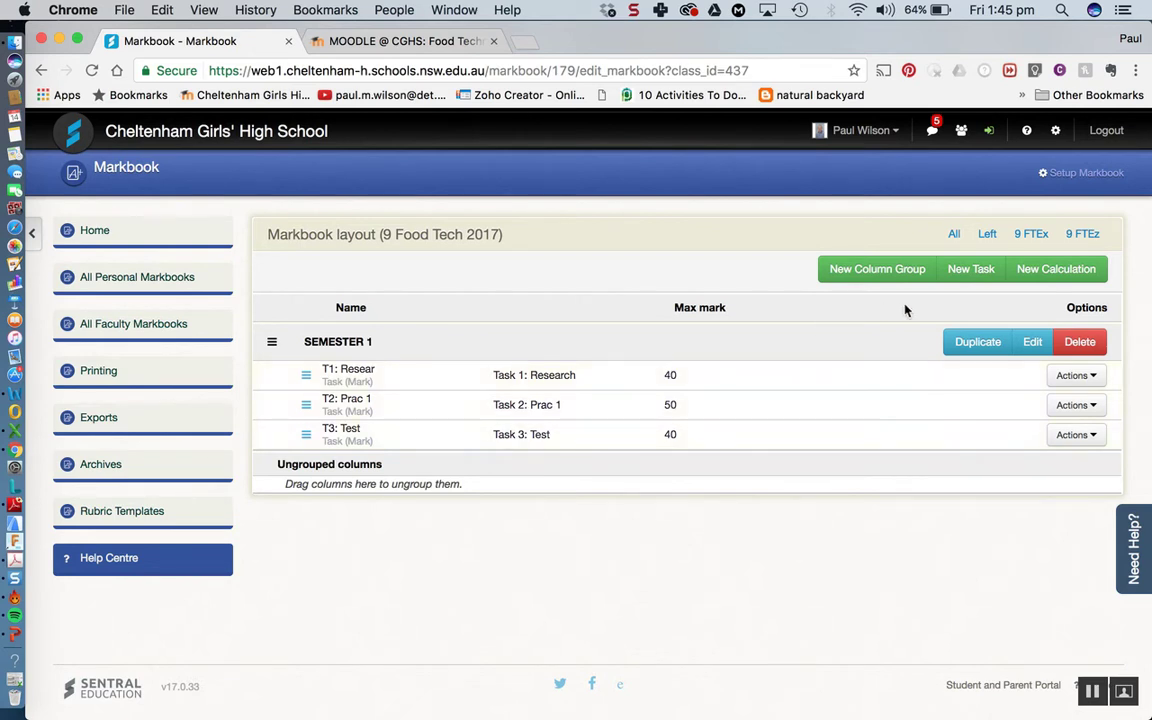
click(1062, 271)
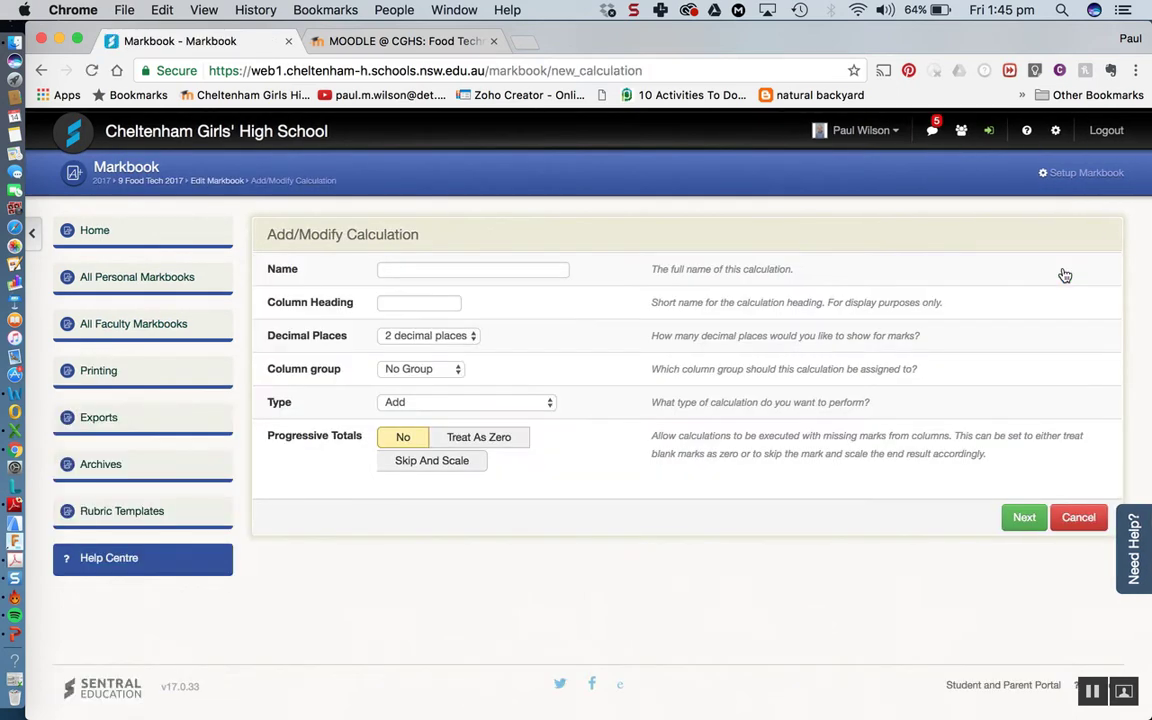
click(419, 268)
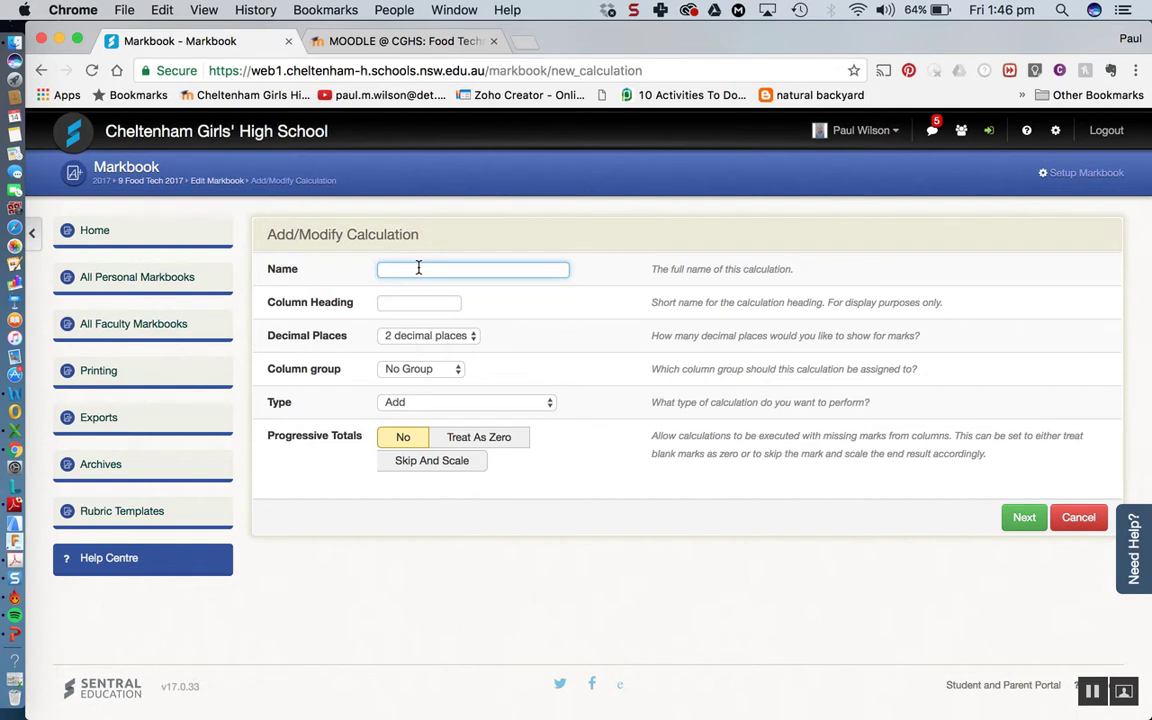
text(Sem 1 TOTAL)
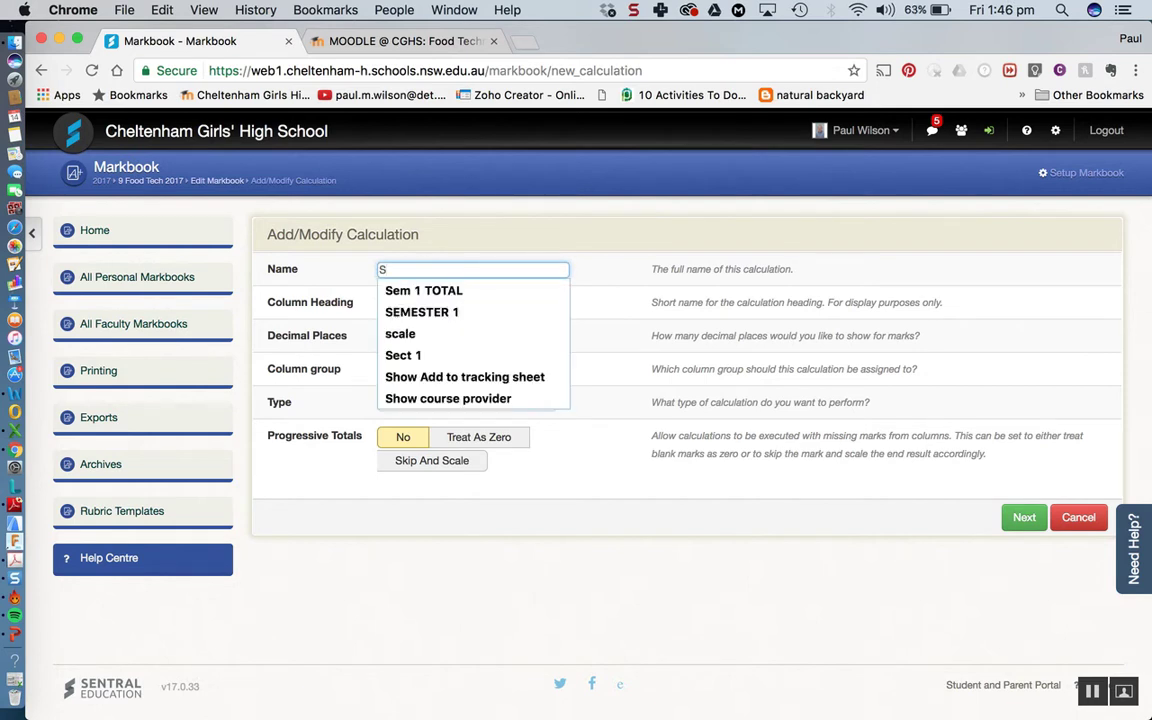
click(426, 291)
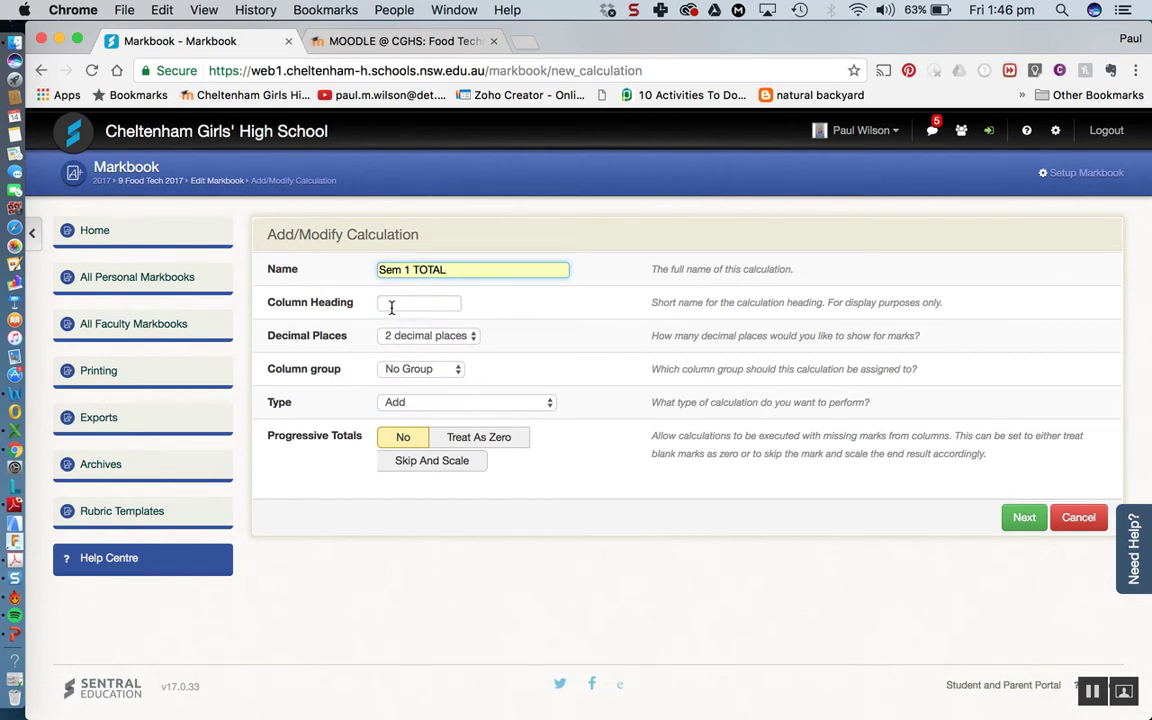
click(397, 306)
text(S1 TOTAL)
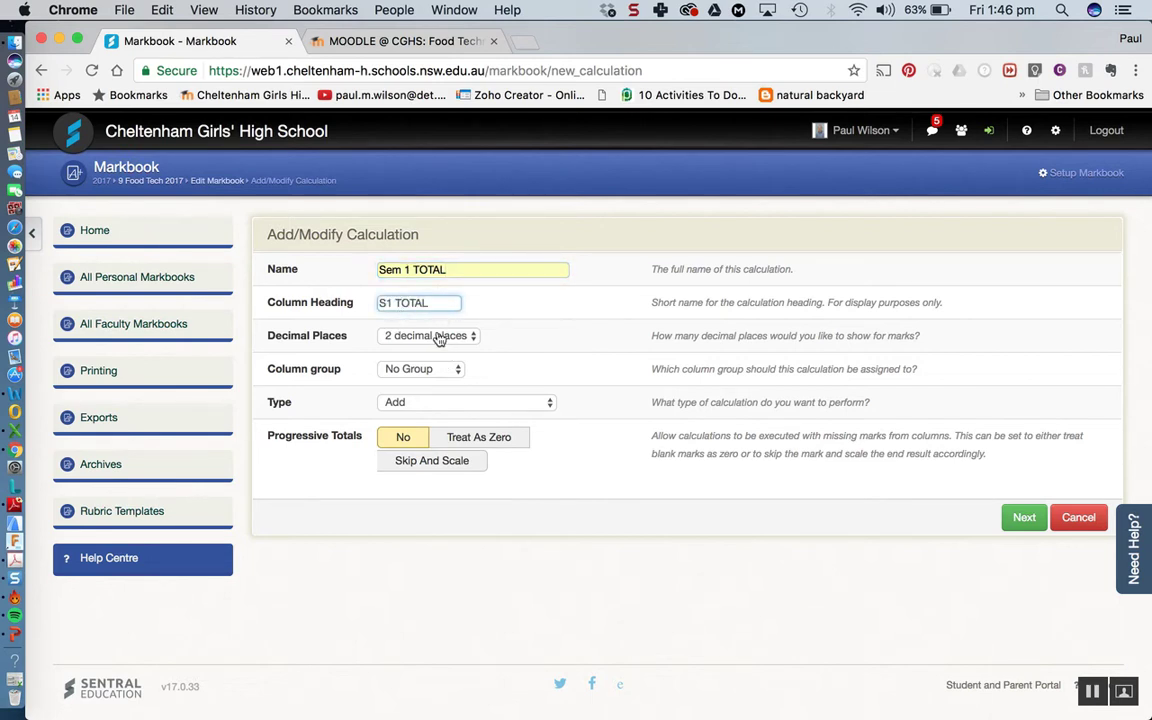
Set the calculation to whole numbers, the SEMESTER 1 column group and the Weighted Add type, and proceed to its weights.
click(473, 338)
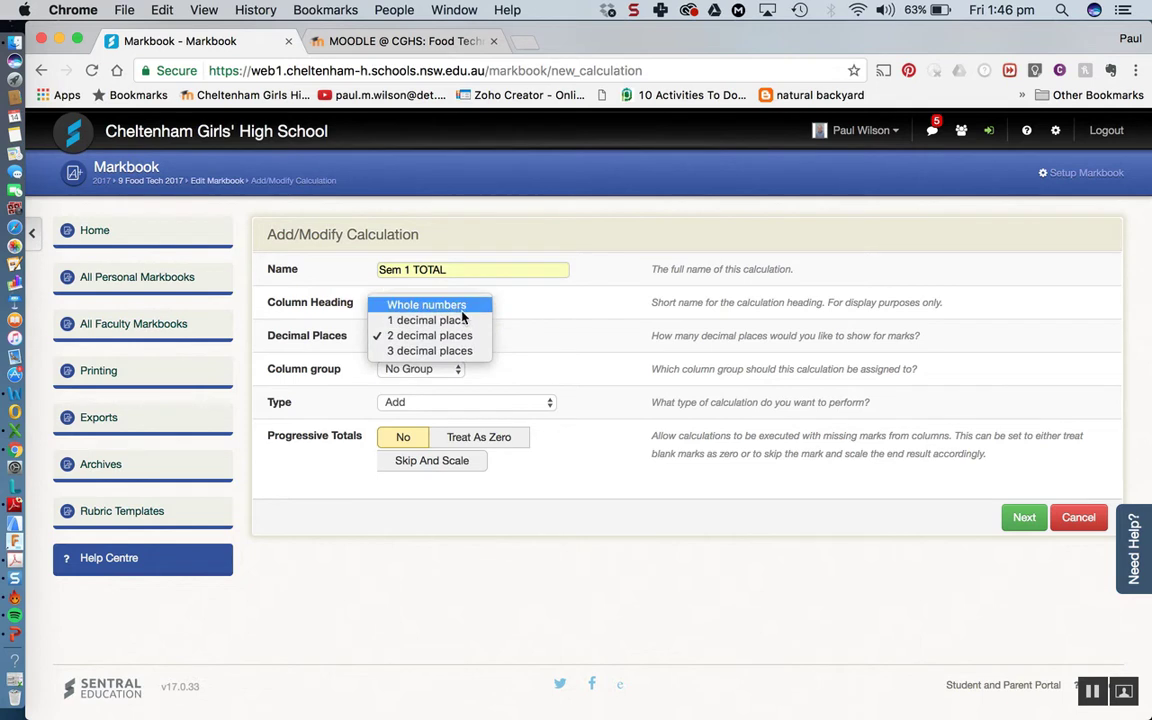
click(454, 309)
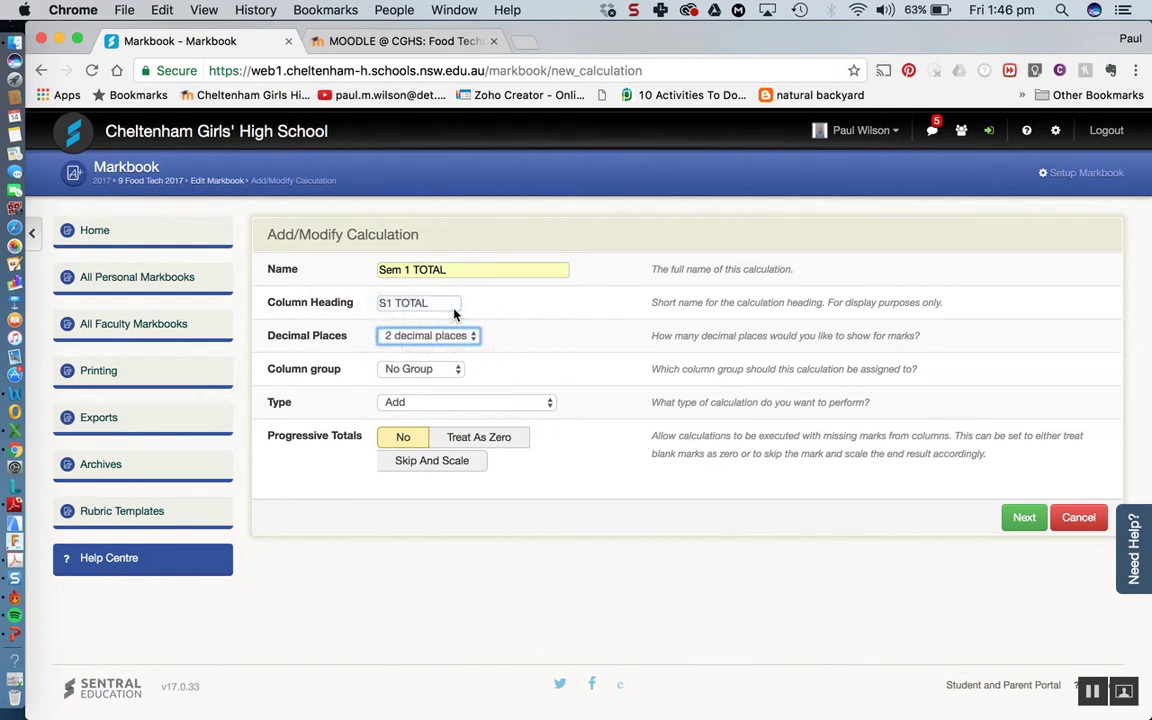
click(458, 370)
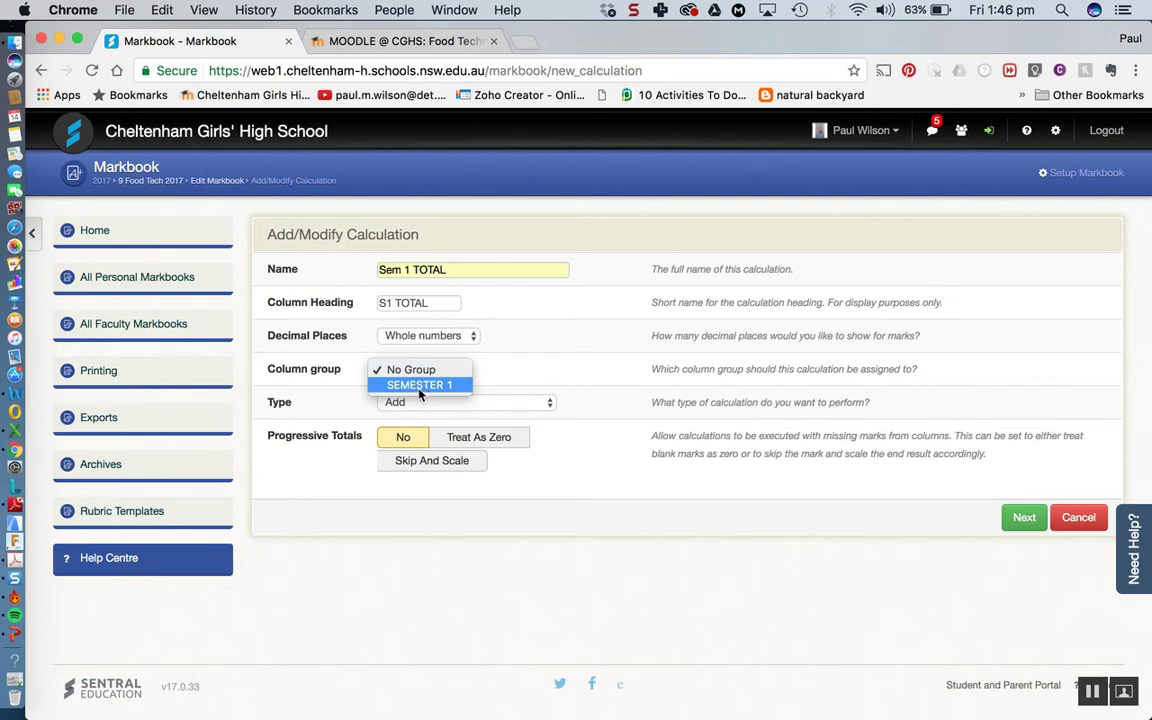
click(416, 389)
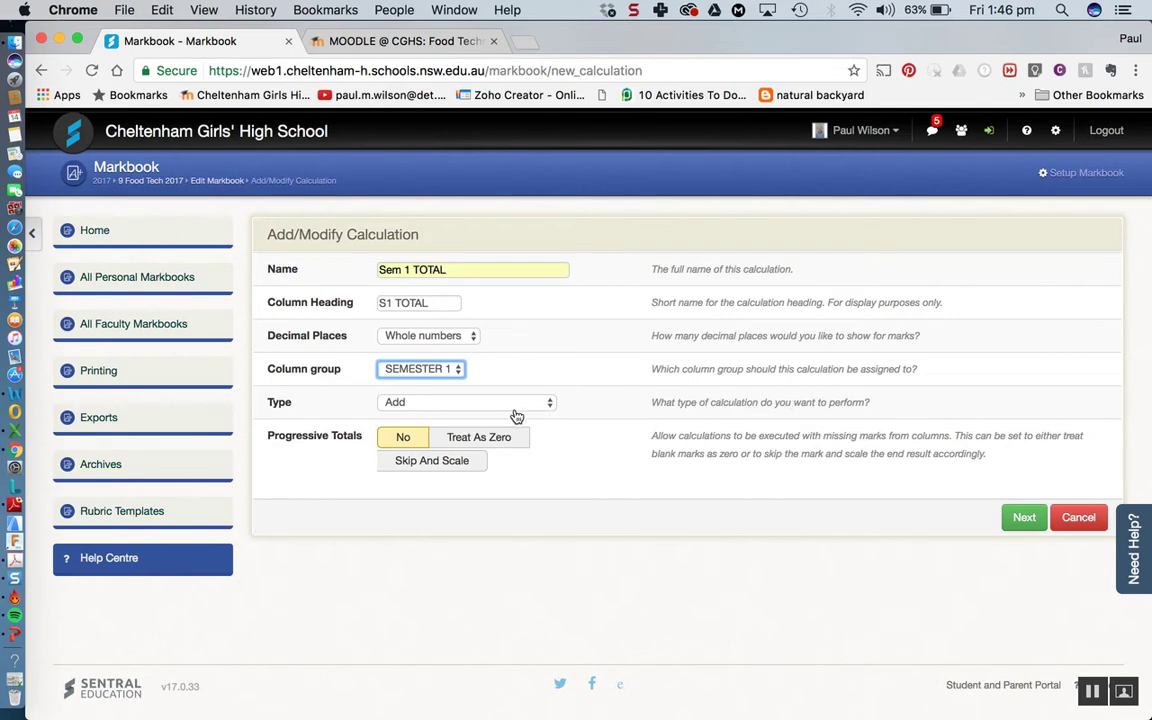
click(550, 406)
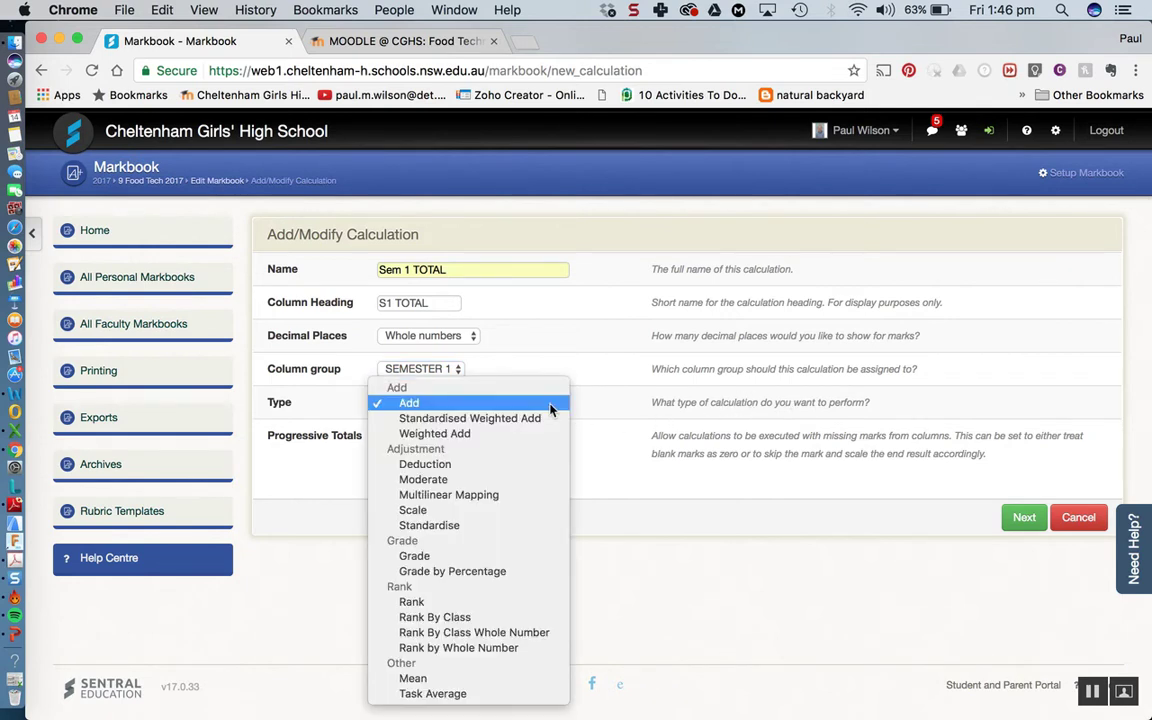
click(461, 434)
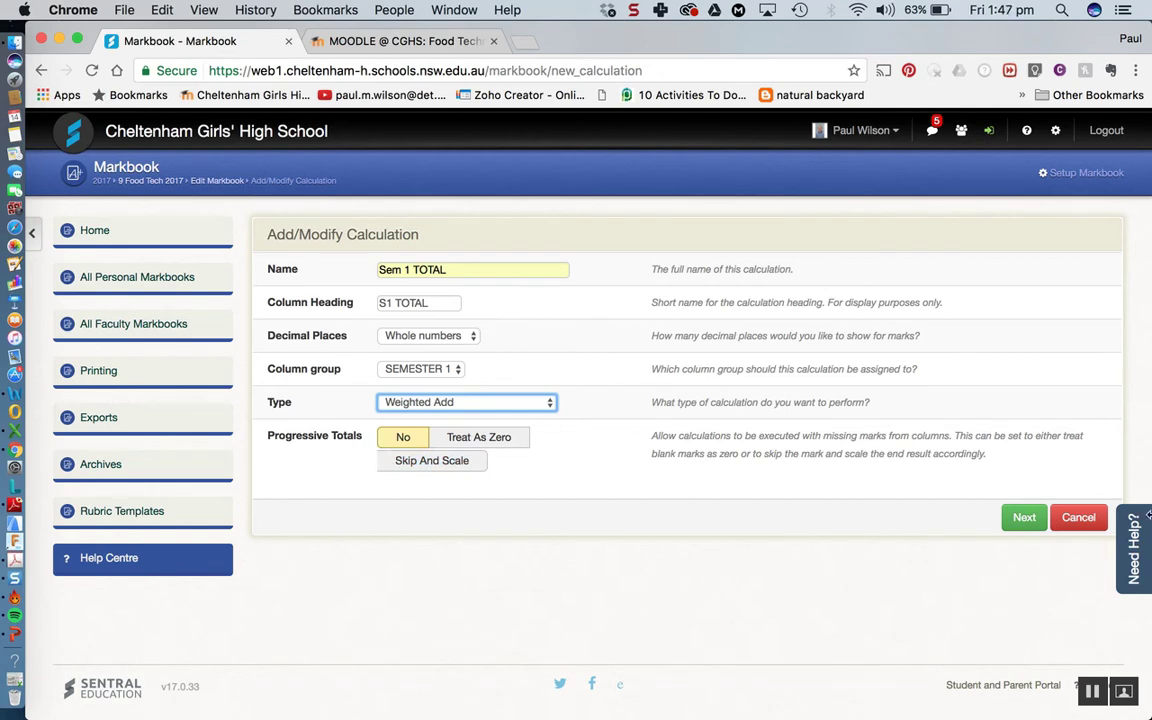
click(1020, 519)
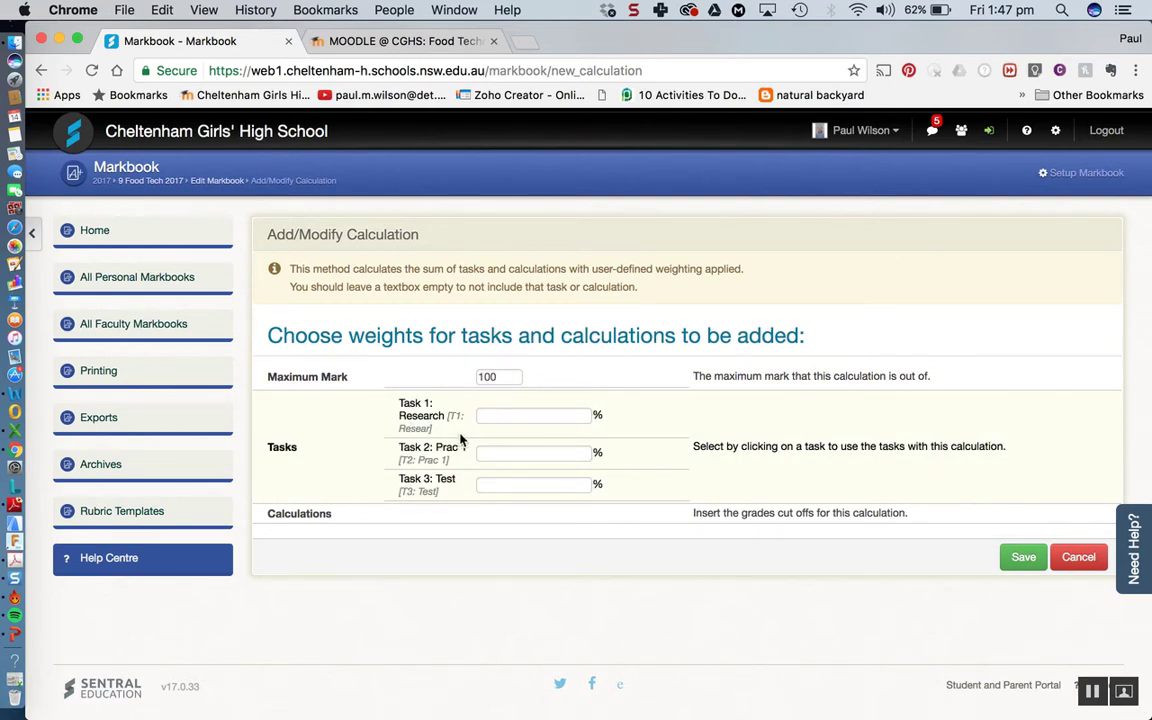
Weight Task 1: Research at 15%, Task 2: Prac 1 at 20% and Task 3: Test at 15%, and save the calculation.
click(492, 415)
text(15)
click(506, 453)
text(20)
click(506, 486)
text(15)
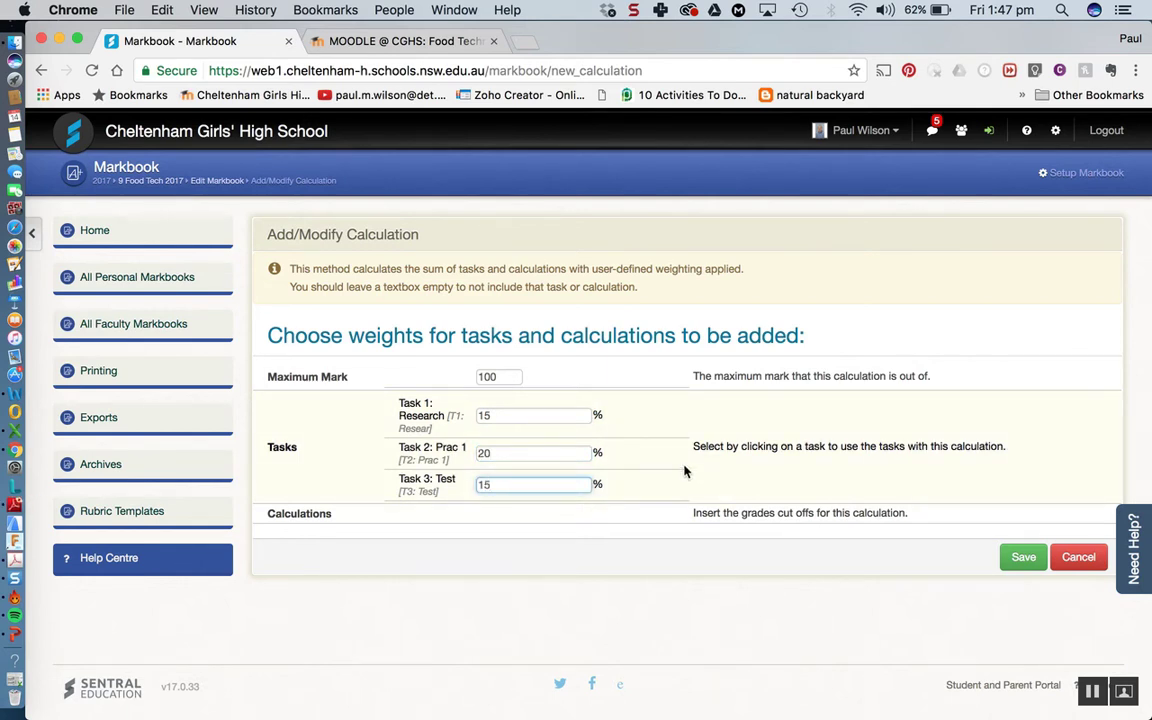
click(1026, 563)
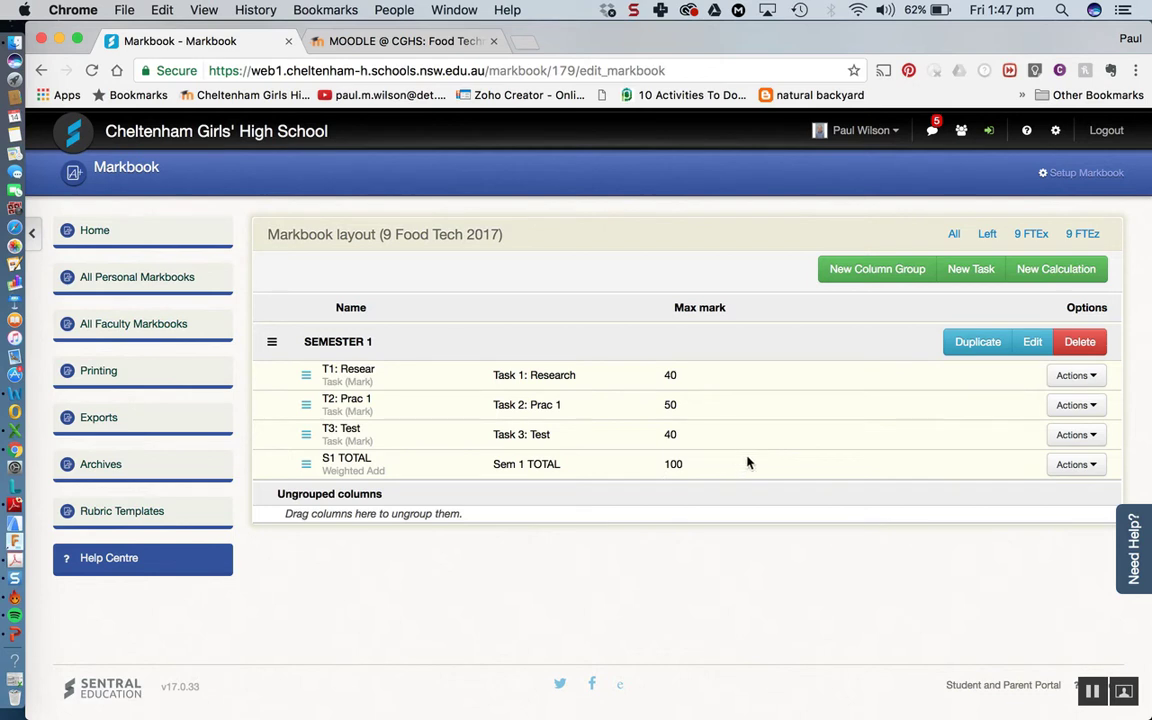
In the 9 FTEx class, enter T1: Resear marks of 37, 23, 16, 38 and 27 for the first five students and save.
click(1033, 237)
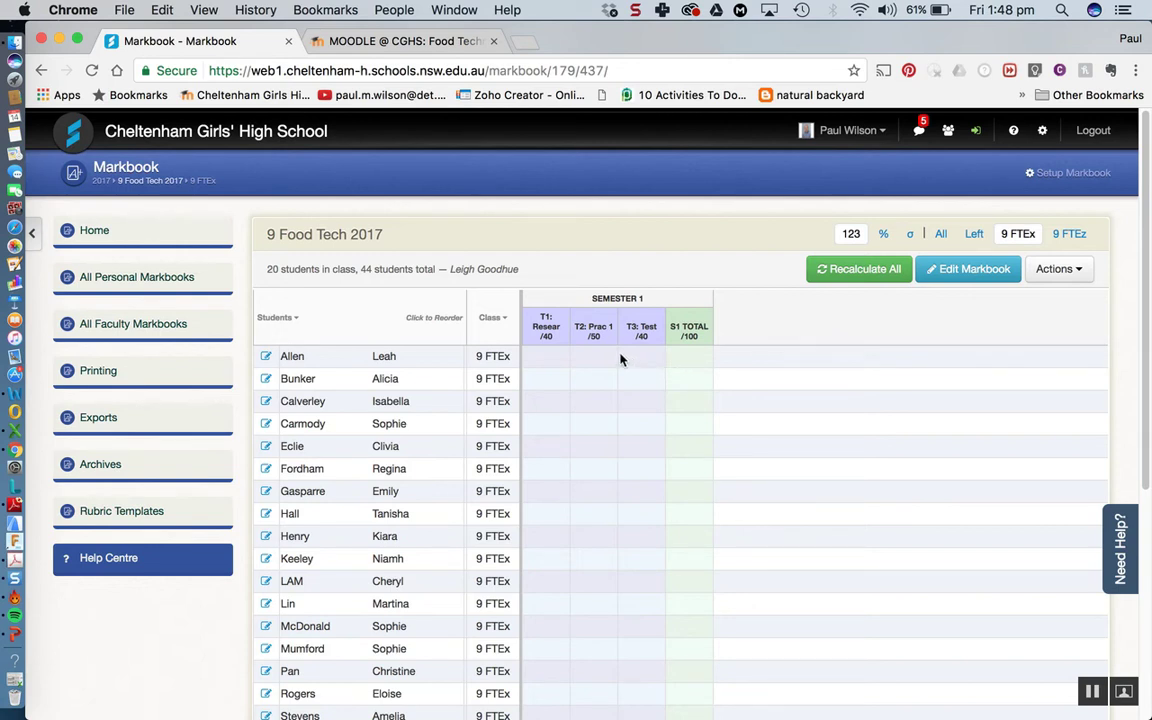
click(540, 338)
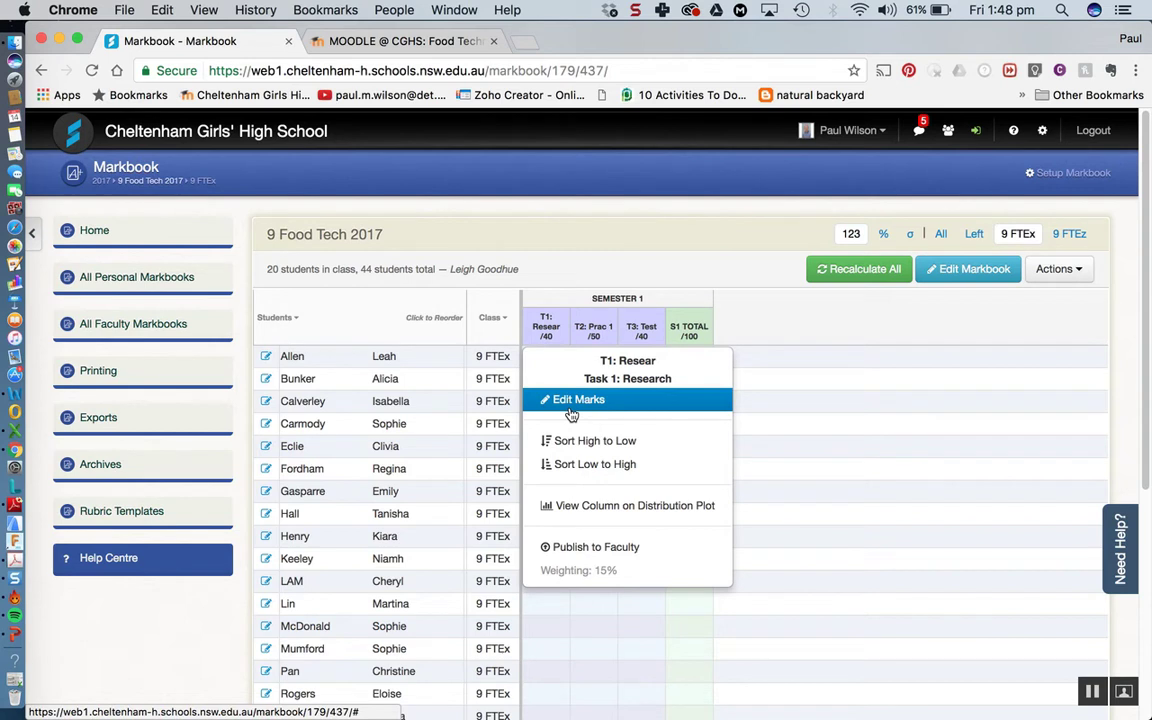
click(576, 403)
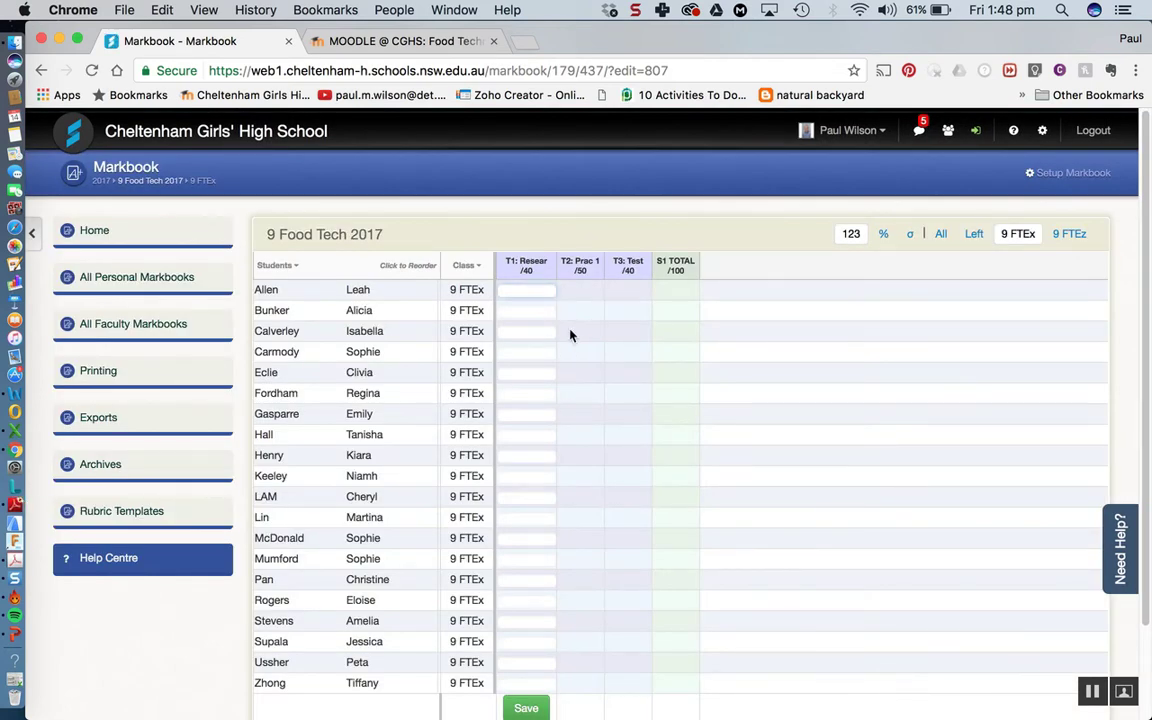
text(37)
click(544, 312)
text(23)
click(539, 331)
text(16)
click(540, 354)
text(38)
click(537, 374)
text(27)
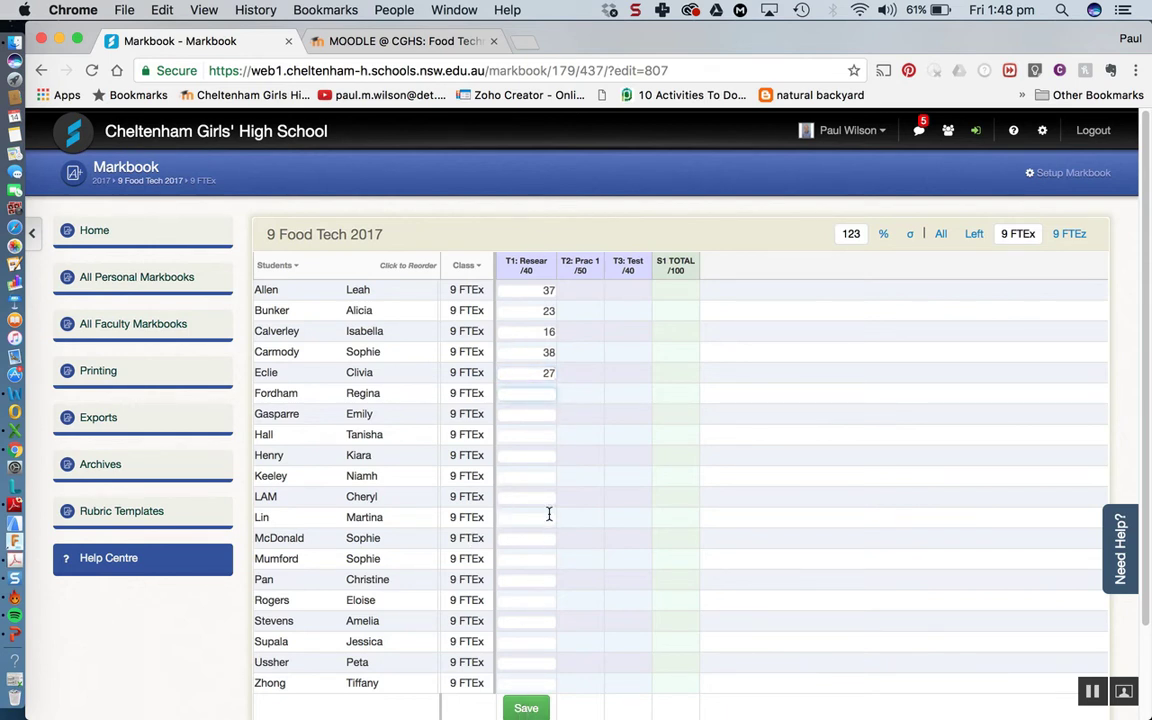
click(522, 709)
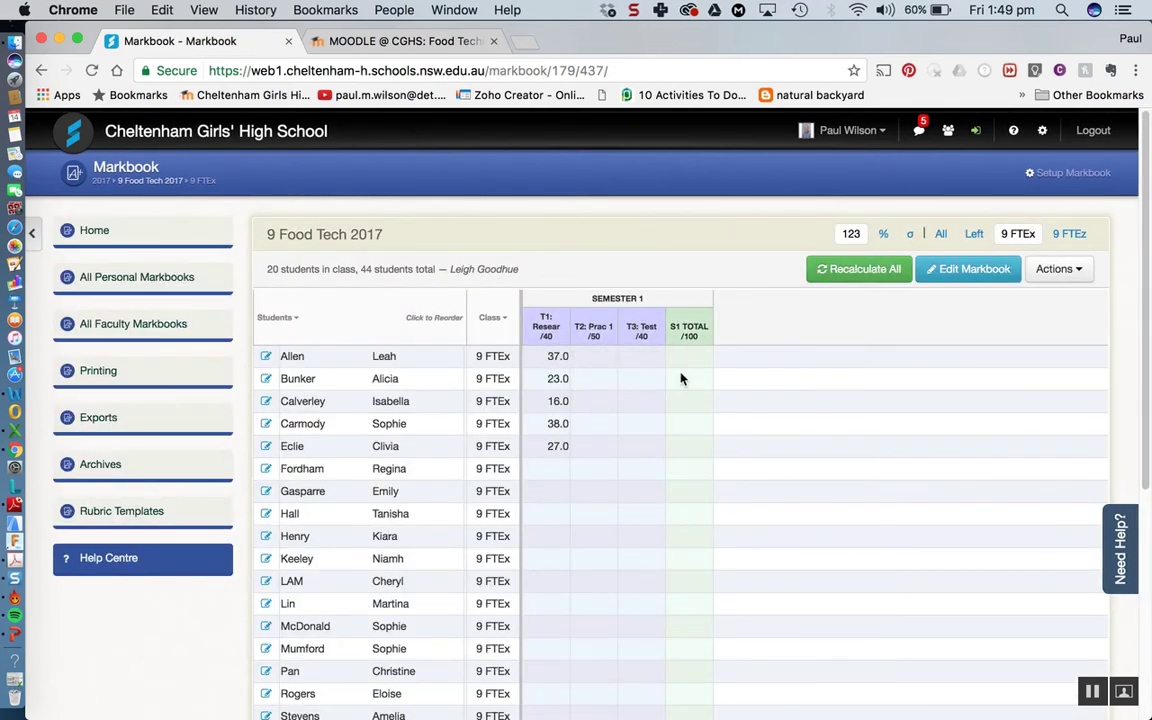
Enter T2: Prac 1 marks of 44, 39, 28, 45 and 36 for the first five students and save them.
click(600, 335)
click(608, 406)
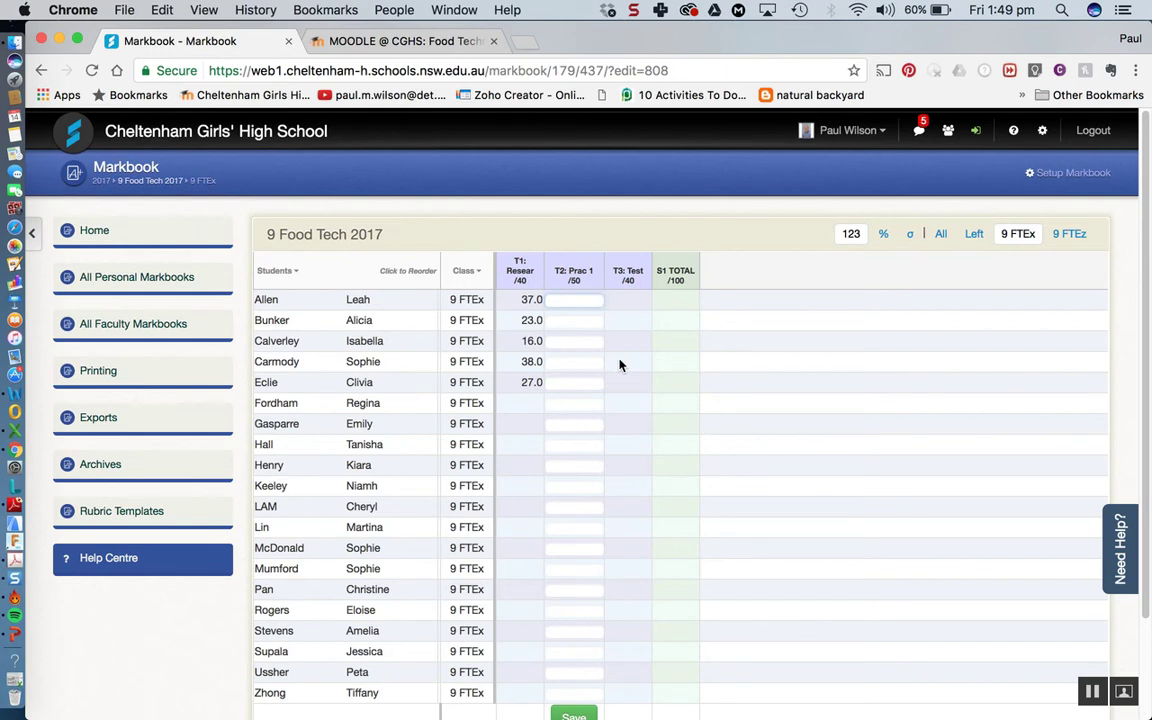
text(44)
click(591, 320)
click(583, 342)
text(28)
click(586, 363)
text(45)
click(589, 379)
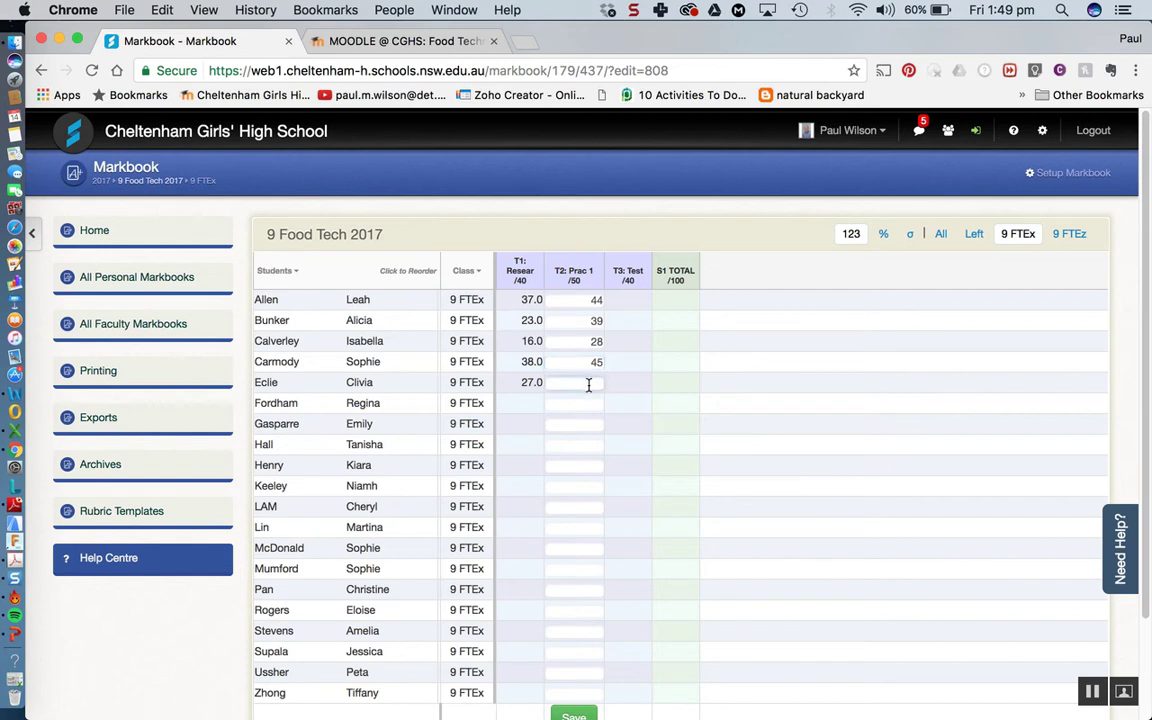
text(36)
click(575, 715)
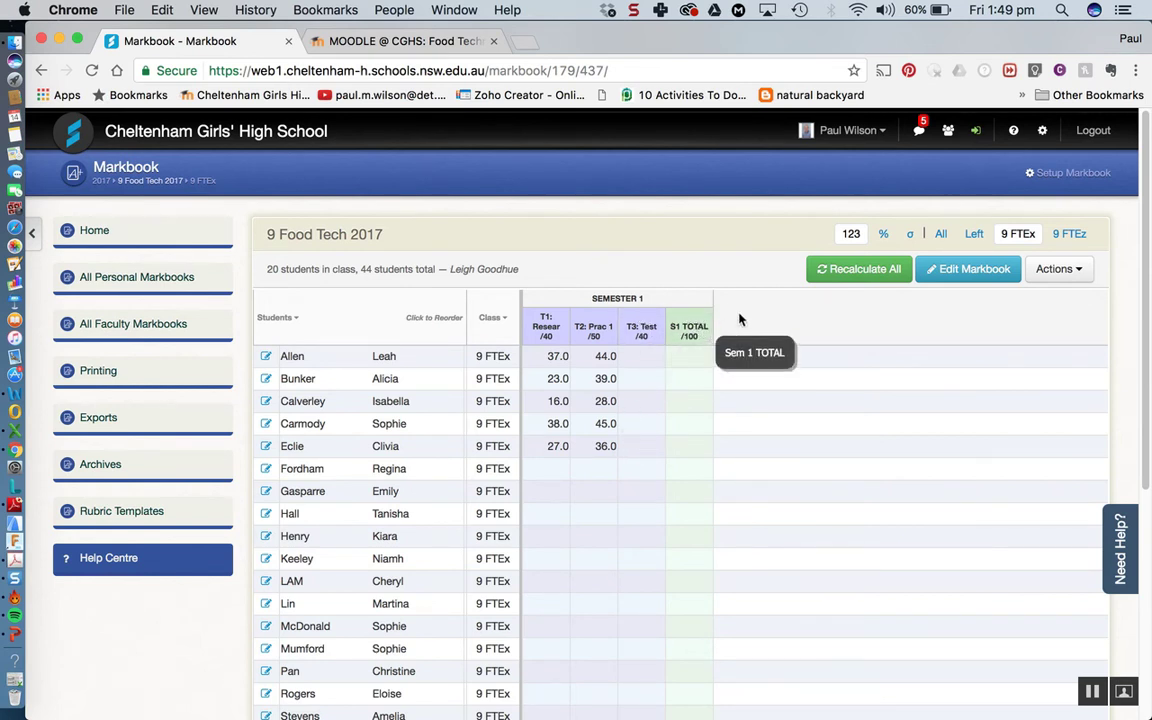
Run the S1 TOTAL calculation with only the T1 and T2 marks entered.
click(697, 331)
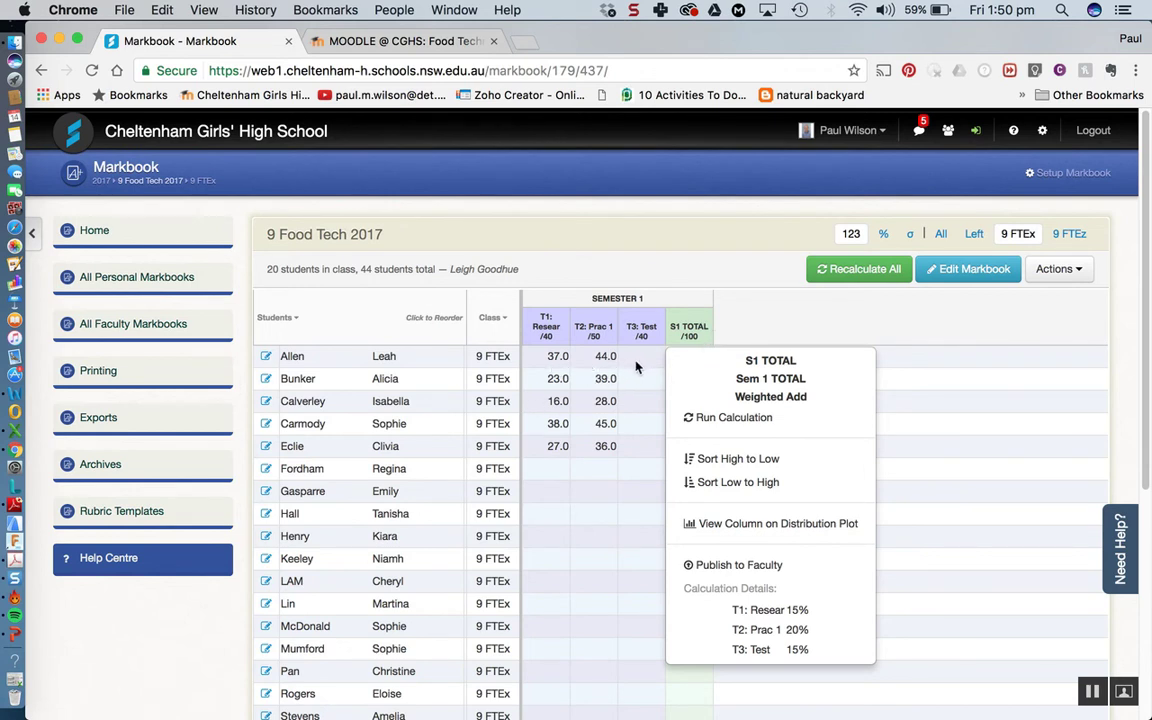
click(710, 421)
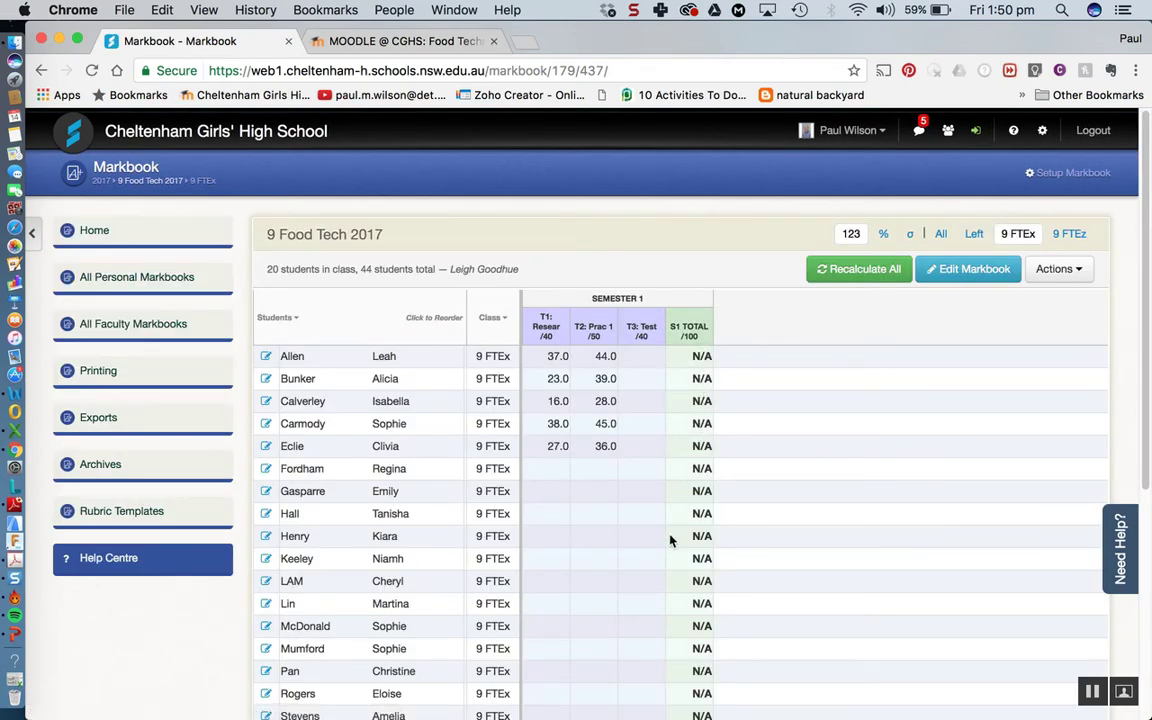
Enter T3: Test marks of 27, 32, 19, 36 and 26 for the first five students and save them.
click(643, 335)
click(658, 400)
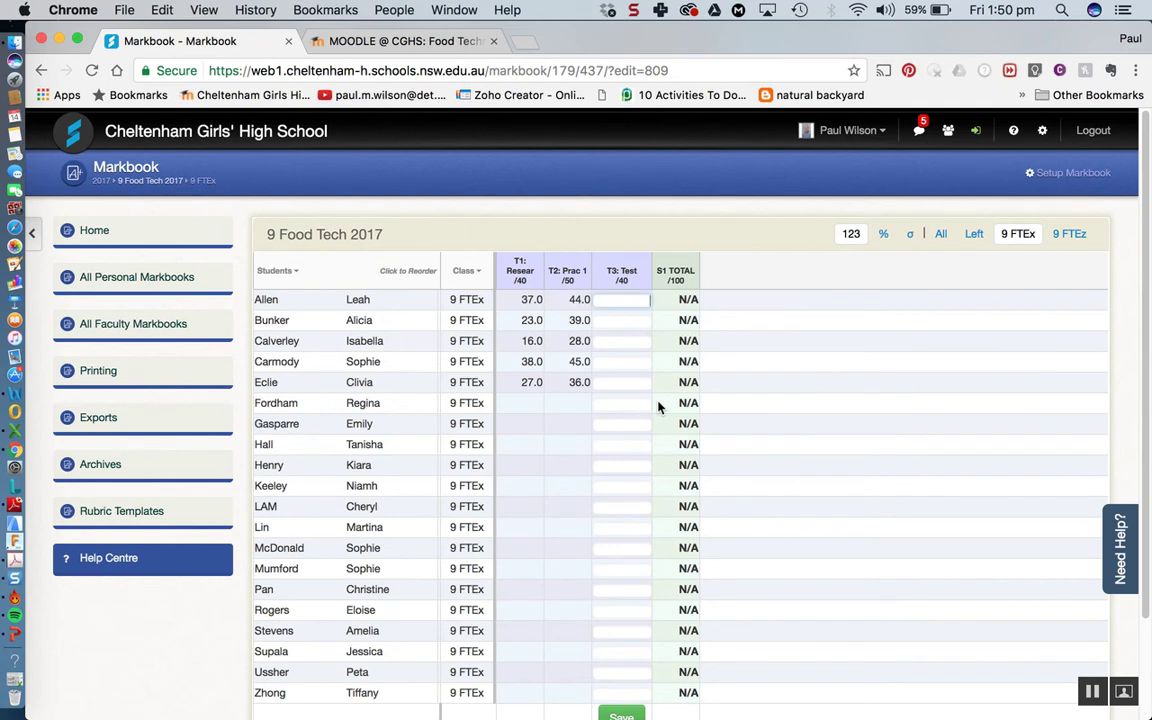
text(27)
click(640, 323)
text(32)
click(621, 343)
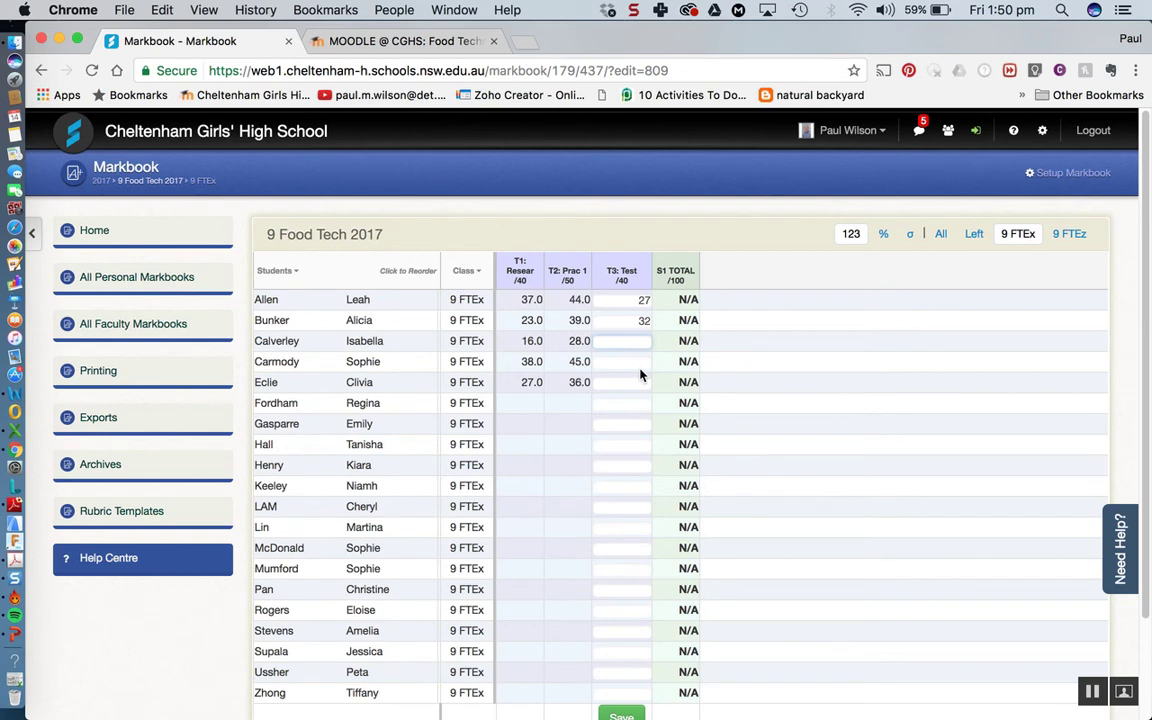
text(19)
click(631, 363)
click(636, 381)
text(26)
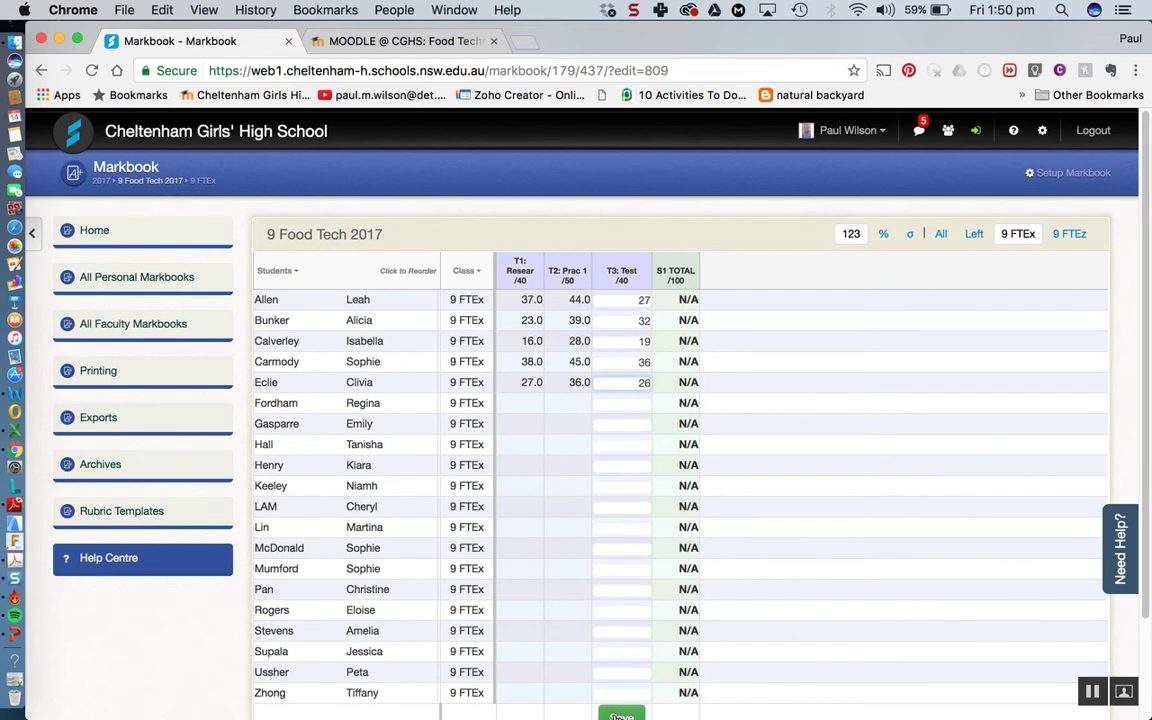
key(Return)
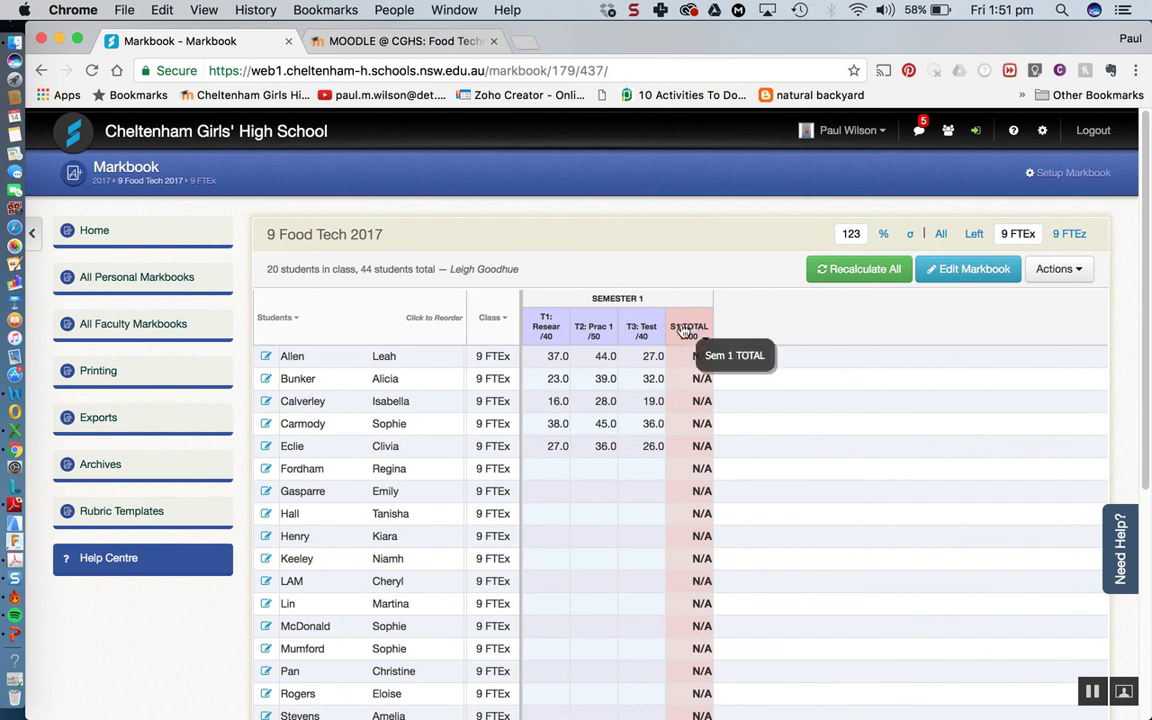
Rerun the S1 TOTAL calculation with all three tasks marked, and check its unrounded totals and task weightings.
click(688, 328)
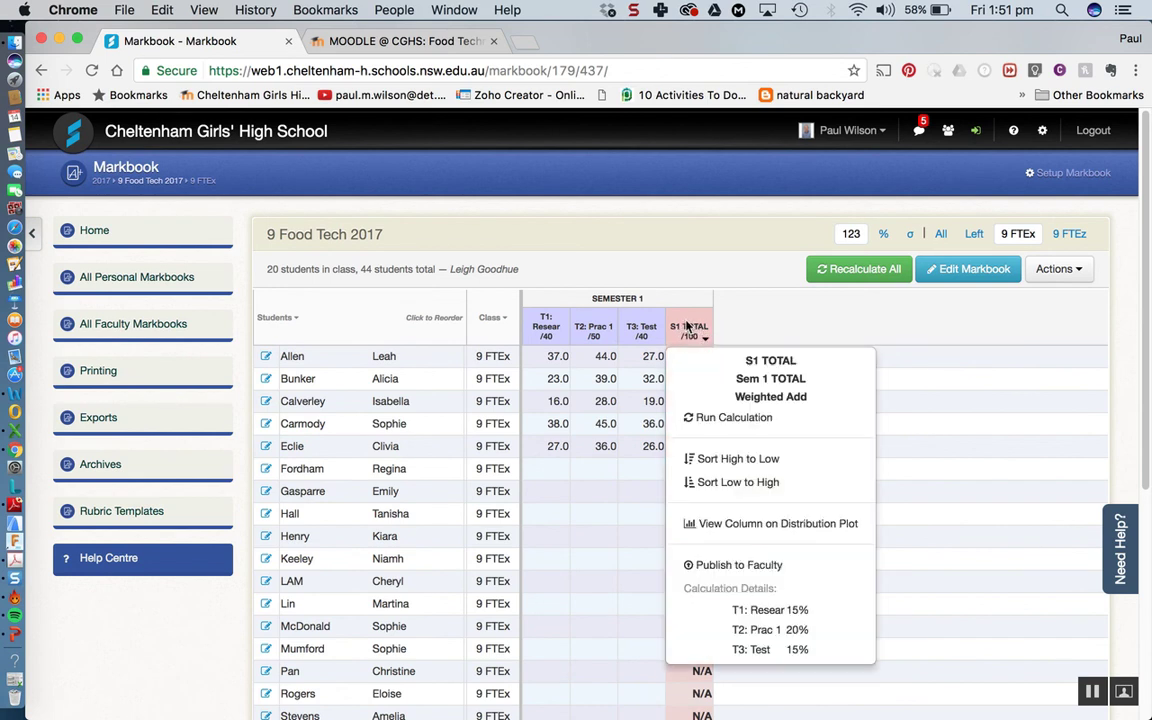
click(707, 425)
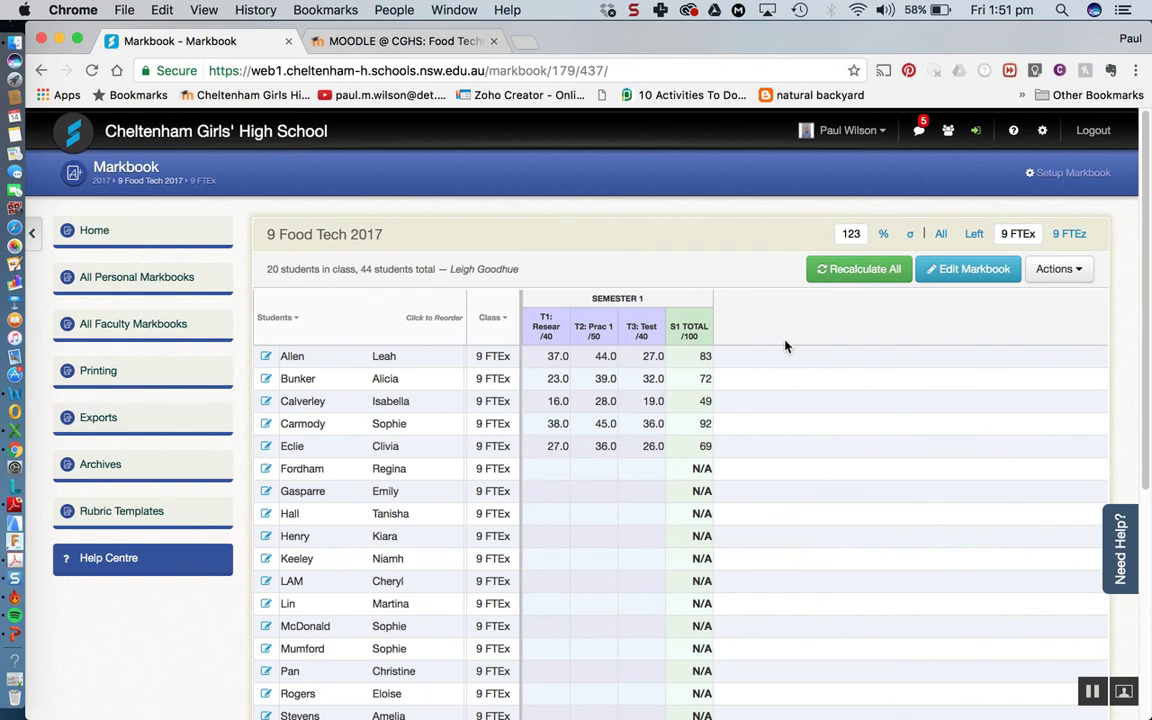
mouse_move(700, 443)
mouse_move(699, 392)
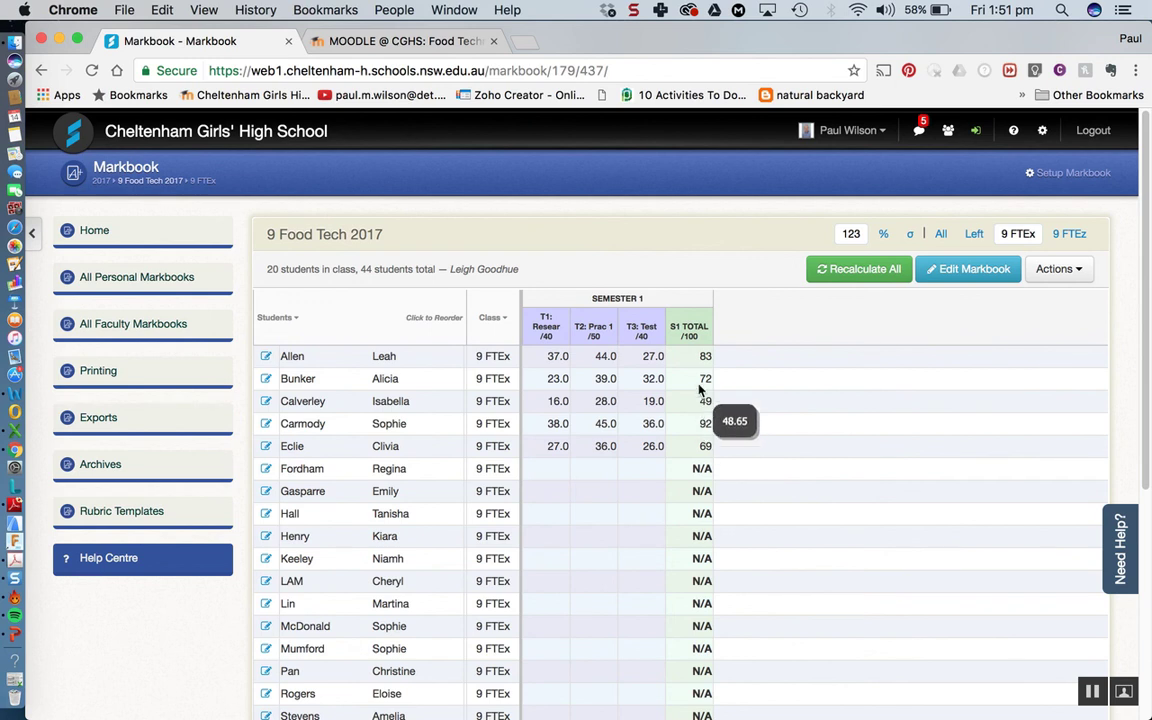
click(693, 331)
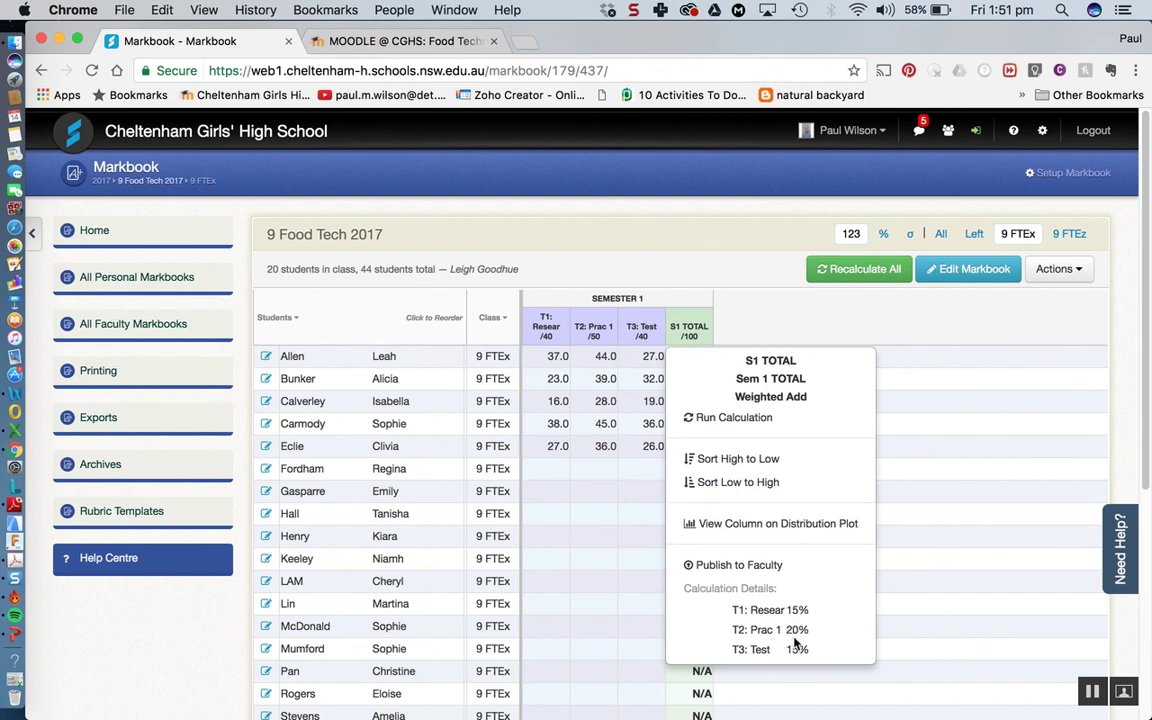
click(752, 333)
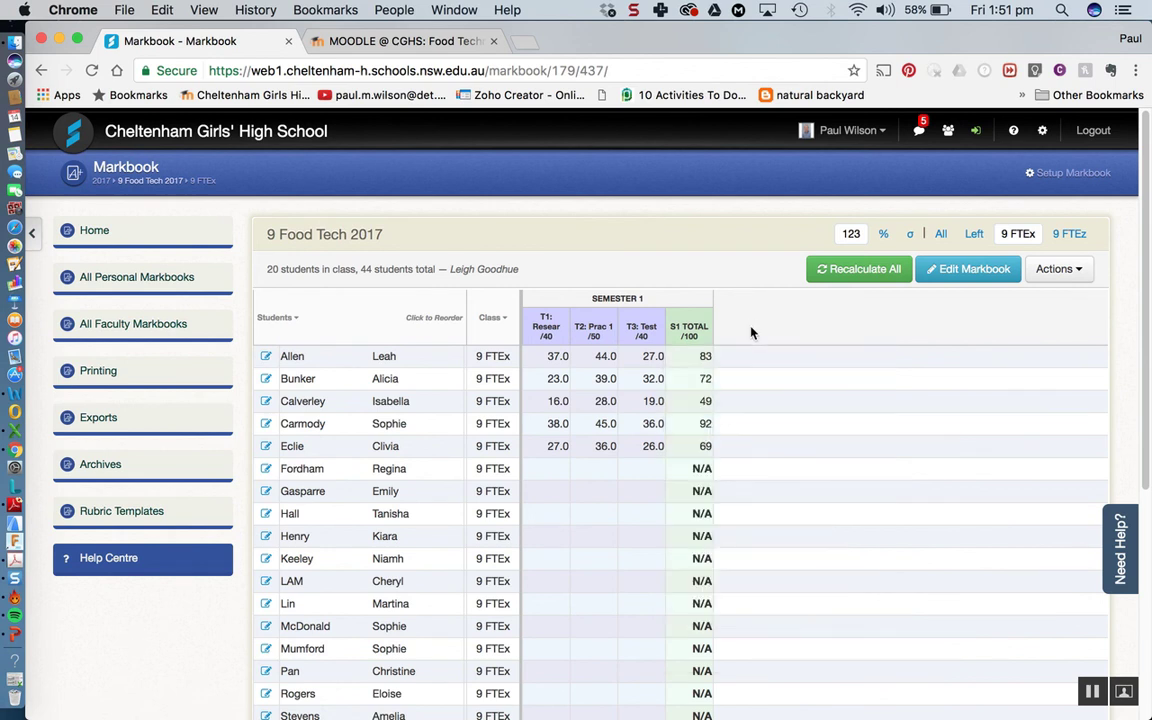